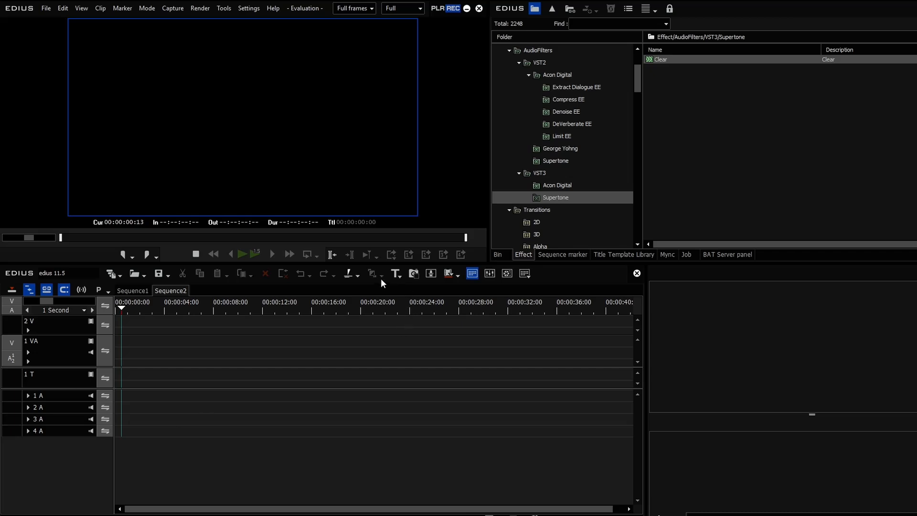
# - Create a new Quick Titler title clip on the 2 V track at the start of the Sequence2 timeline
pyautogui.click(398, 275)
pyautogui.click(188, 320)
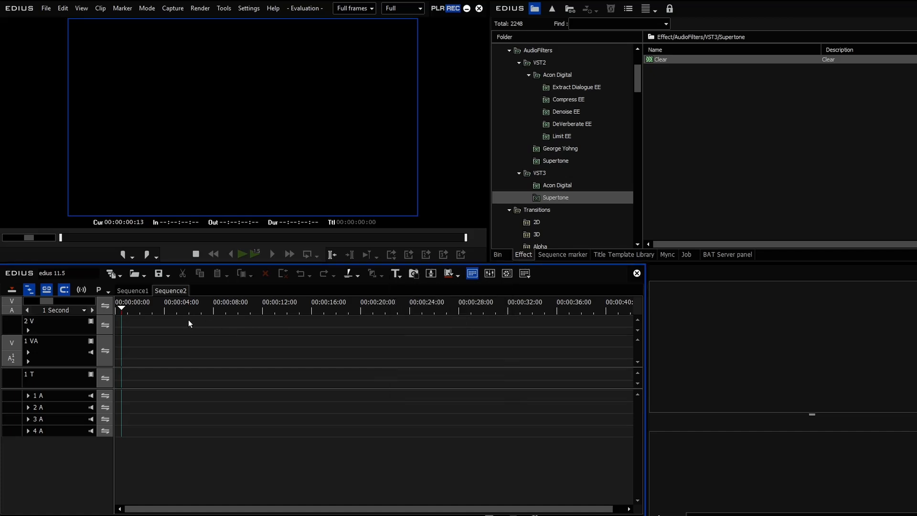
pyautogui.rightClick(138, 323)
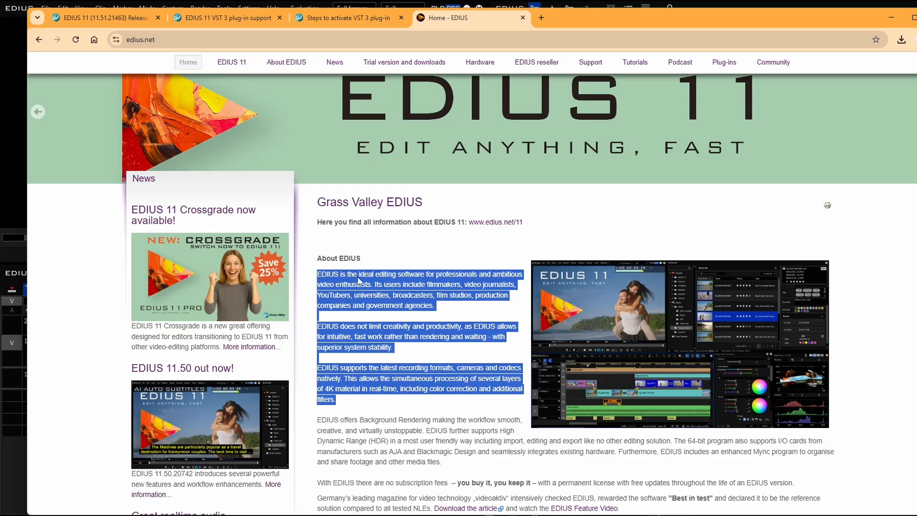
# - Copy the three highlighted About EDIUS paragraphs from the edius.net page and paste them into the Quick Titler canvas as text
pyautogui.rightClick(357, 277)
pyautogui.click(410, 286)
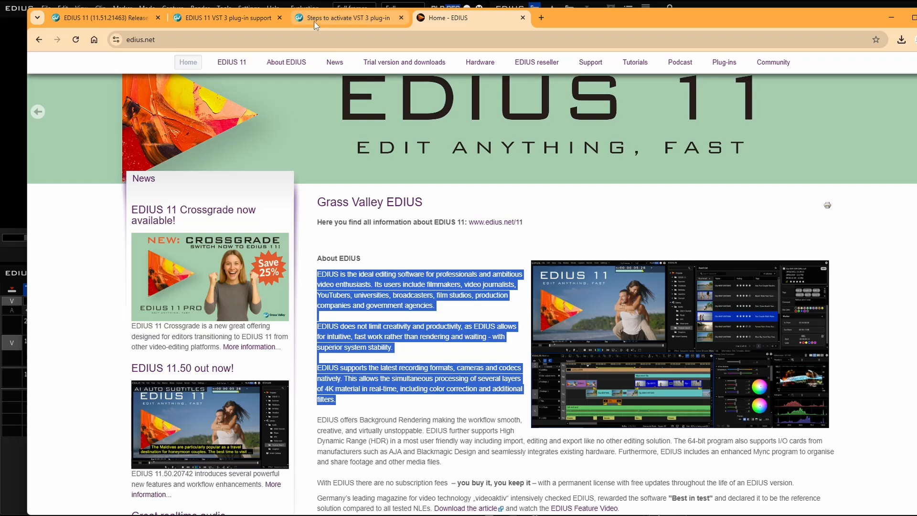
pyautogui.click(887, 20)
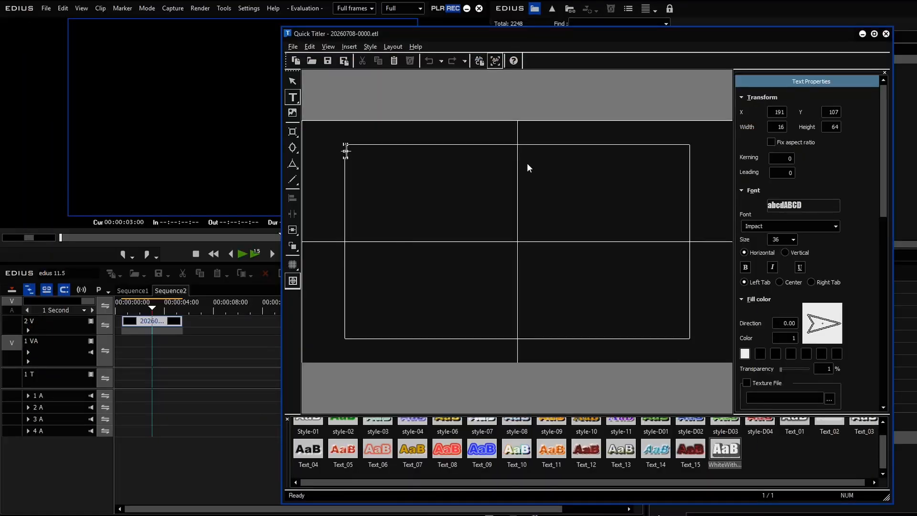
pyautogui.click(403, 168)
pyautogui.hotkey('ctrl', 'v')
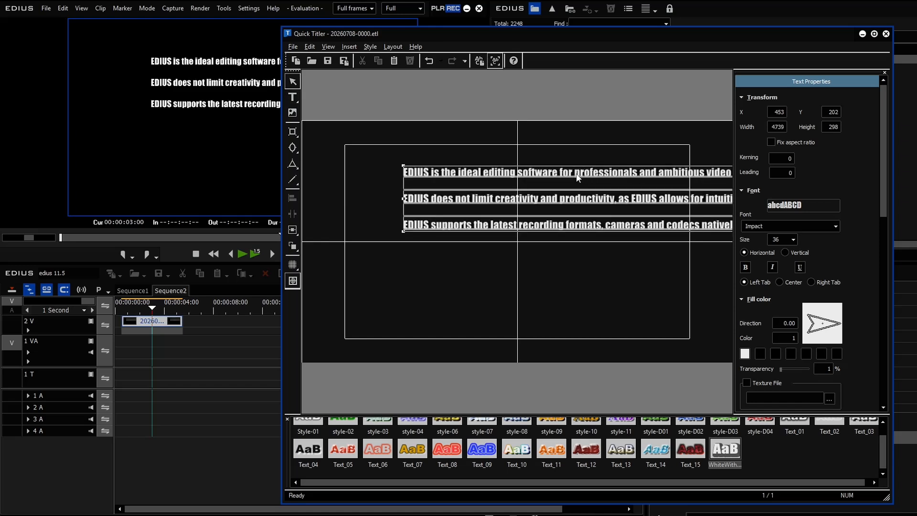
# - Break the start of the first paragraph into lines ending in "software for", "ambitious video", "users include" and "video journalists,"
pyautogui.press('Return')
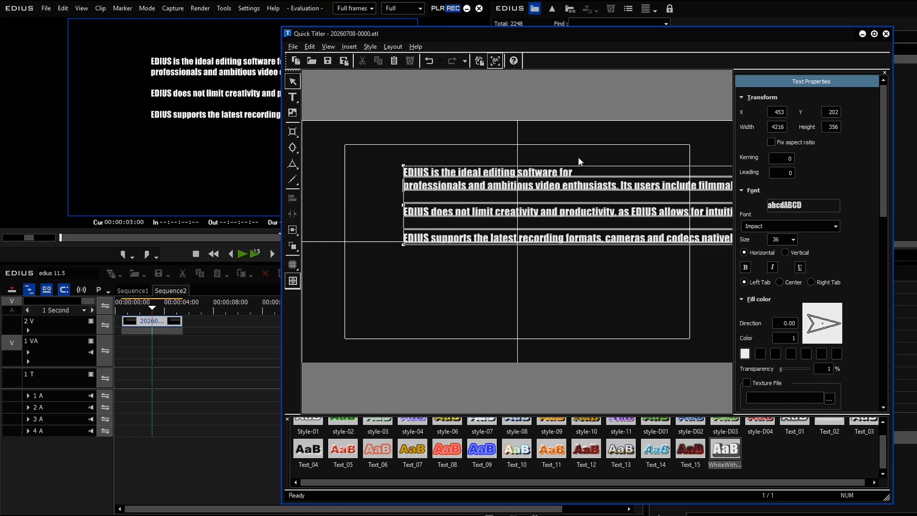
pyautogui.hotkey('ctrl', 'Right')
pyautogui.hotkey('ctrl', 'Right')
pyautogui.hotkey('ctrl', 'Right')
pyautogui.hotkey('ctrl', 'Right')
pyautogui.hotkey('ctrl', 'Right')
pyautogui.press('Return')
pyautogui.hotkey('ctrl', 'Right')
pyautogui.hotkey('ctrl', 'Right')
pyautogui.hotkey('ctrl', 'Right')
pyautogui.press('Return')
pyautogui.hotkey('ctrl', 'Right')
pyautogui.hotkey('ctrl', 'Right')
pyautogui.press('Right')
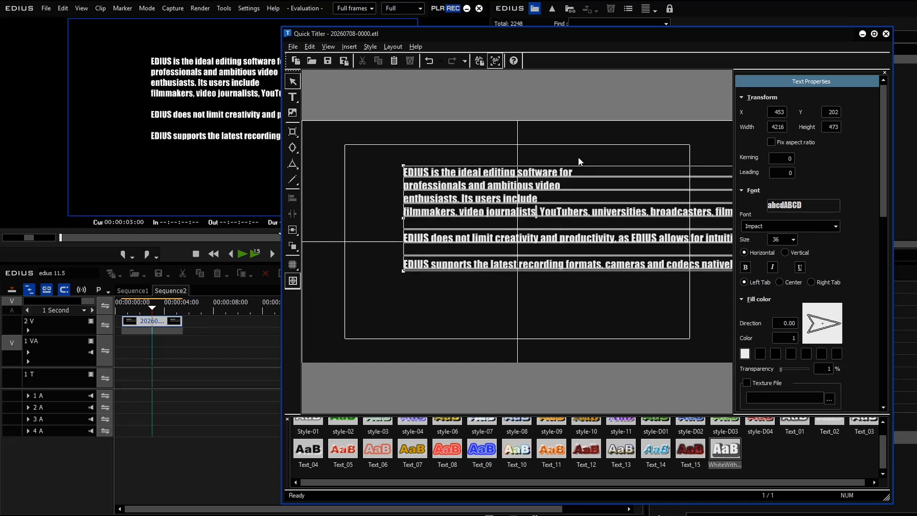
pyautogui.press('Return')
# - Break the rest of the first paragraph into lines after "broadcasters," and "production companies"
pyautogui.hotkey('ctrl', 'Right')
pyautogui.hotkey('ctrl', 'Right')
pyautogui.press('Left')
pyautogui.press('Left')
pyautogui.hotkey('ctrl', 'Right')
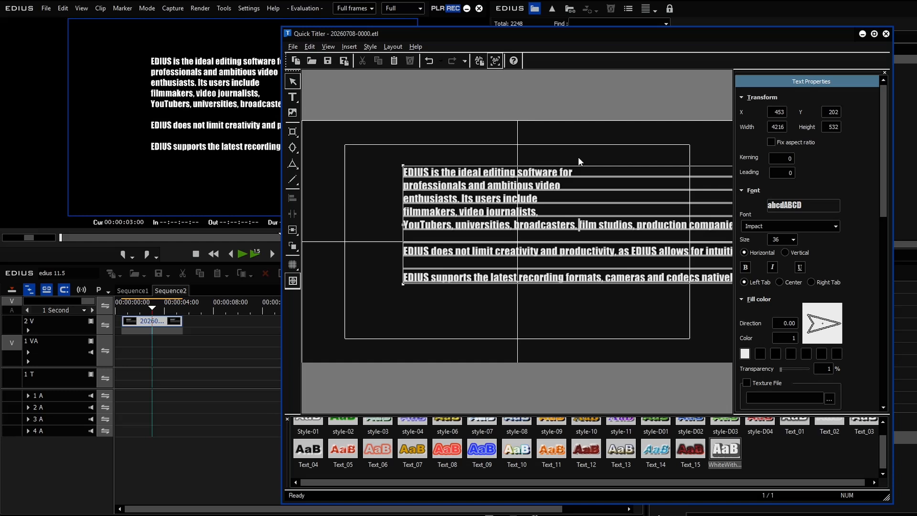
pyautogui.press('Return')
pyautogui.hotkey('ctrl', 'Right')
pyautogui.press('Right')
pyautogui.press('Right')
pyautogui.press('Right')
pyautogui.press('Right')
pyautogui.press('Right')
pyautogui.press('Right')
pyautogui.press('Right')
pyautogui.press('Right')
pyautogui.press('Right')
pyautogui.press('Right')
pyautogui.press('Right')
pyautogui.press('Right')
pyautogui.press('Right')
pyautogui.press('Right')
pyautogui.press('Right')
pyautogui.press('Return')
# - Break the second paragraph into short lines and split the third paragraph after "EDIUS supports the latest"
pyautogui.press('Down')
pyautogui.press('Down')
pyautogui.press('Right')
pyautogui.press('Right')
pyautogui.press('Right')
pyautogui.press('Right')
pyautogui.press('Right')
pyautogui.press('Right')
pyautogui.press('Right')
pyautogui.press('Right')
pyautogui.press('Right')
pyautogui.press('Right')
pyautogui.press('Right')
pyautogui.press('Right')
pyautogui.press('Right')
pyautogui.press('Right')
pyautogui.press('Right')
pyautogui.press('Right')
pyautogui.press('Right')
pyautogui.press('Right')
pyautogui.press('Right')
pyautogui.press('Right')
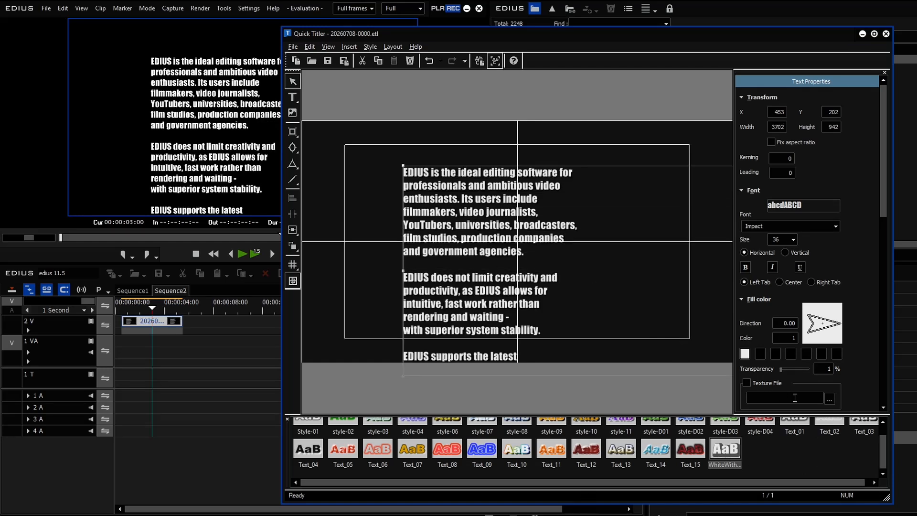
# - Show the Text Input Bar and use it to break the rest of the third paragraph into short lines, ending with "and additional filters."
pyautogui.click(329, 46)
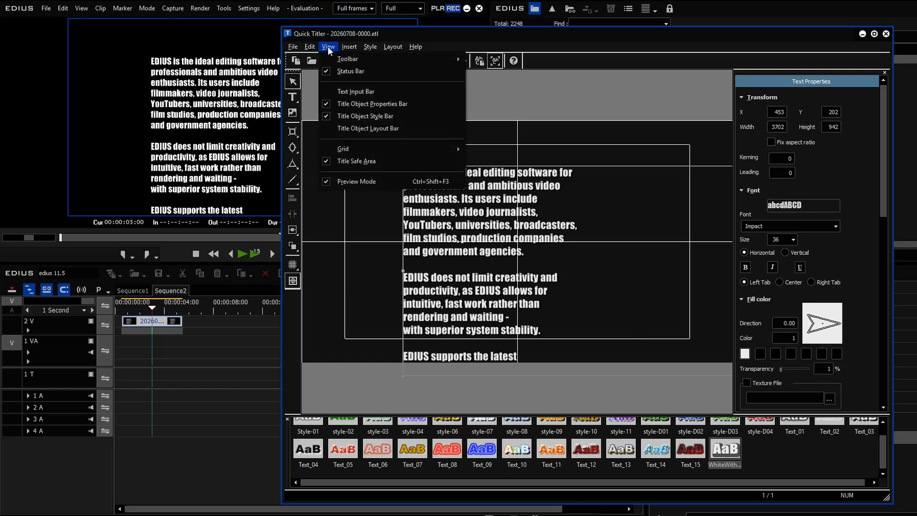
pyautogui.click(365, 92)
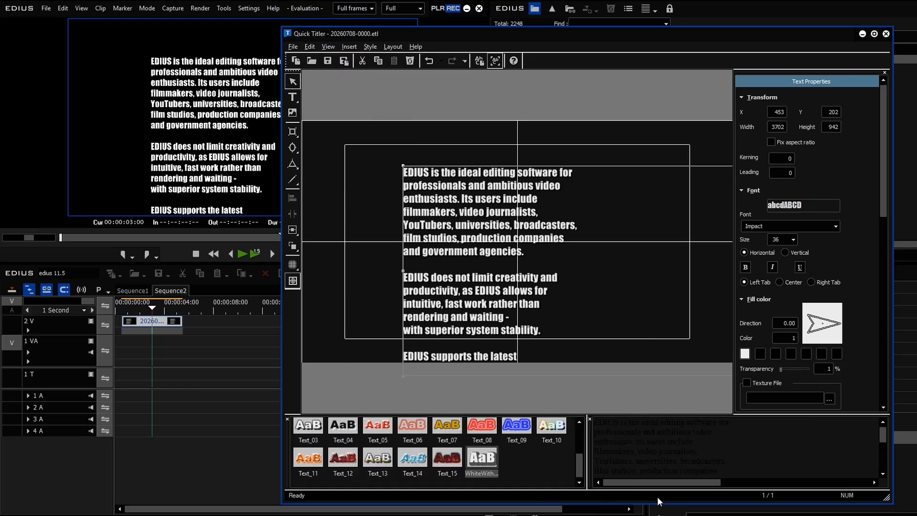
pyautogui.click(700, 452)
pyautogui.scroll(-3, 699, 451)
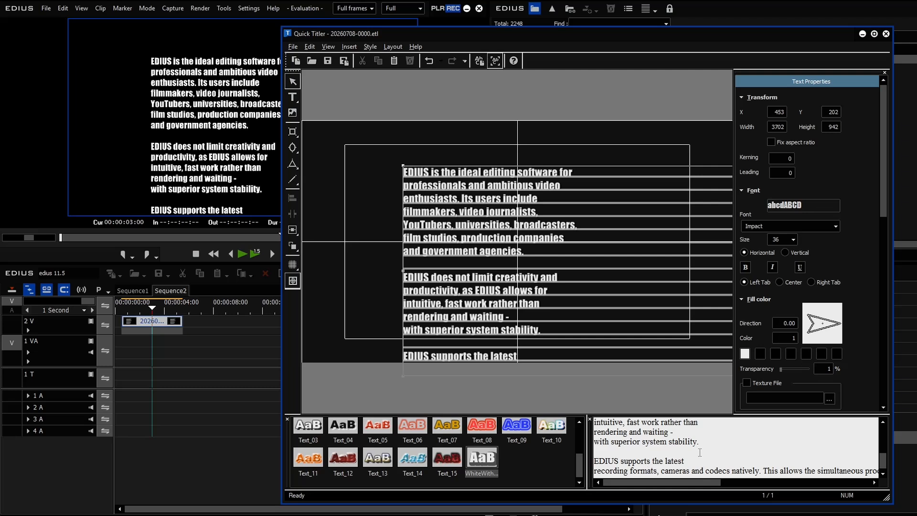
pyautogui.press('Return')
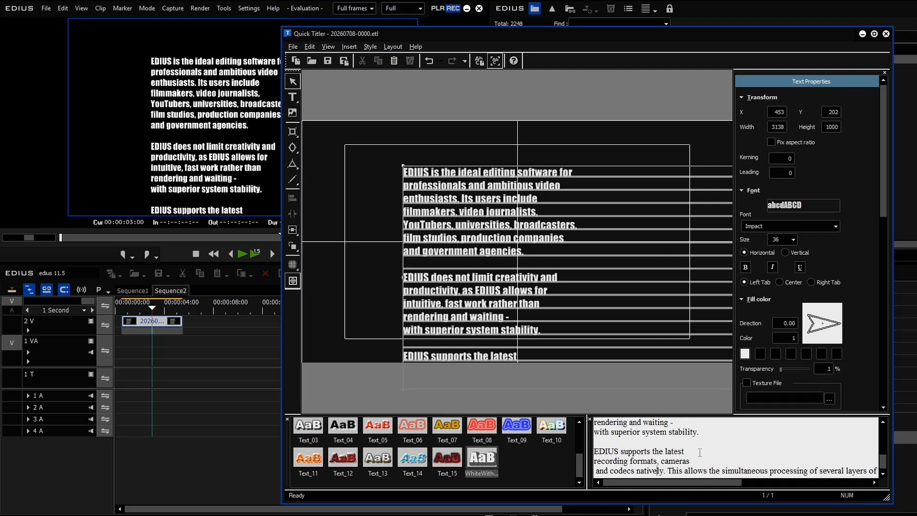
pyautogui.press('Return')
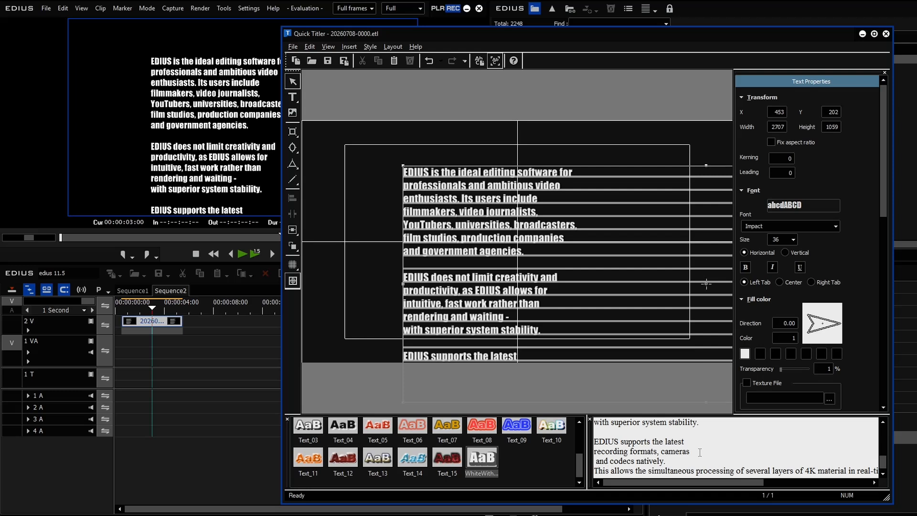
pyautogui.press('Return')
pyautogui.press('Return')
pyautogui.press('Return')
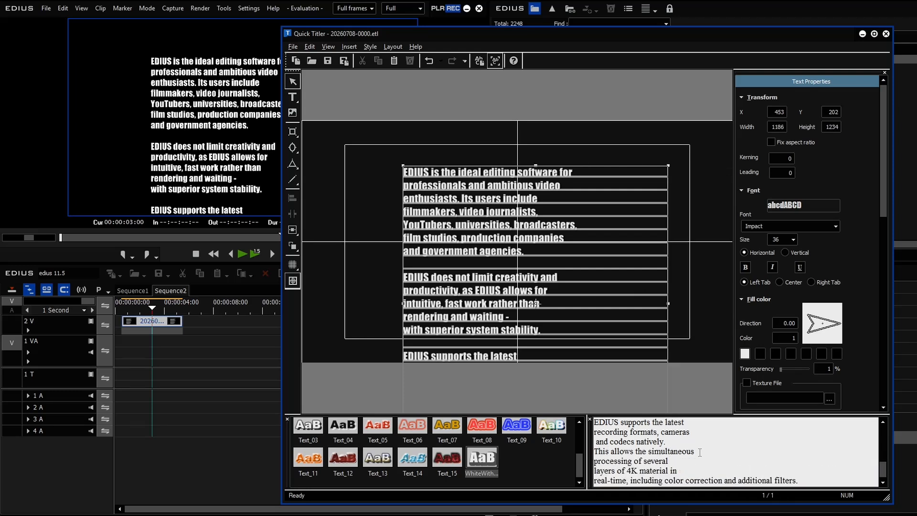
pyautogui.press('Return')
pyautogui.press('Return')
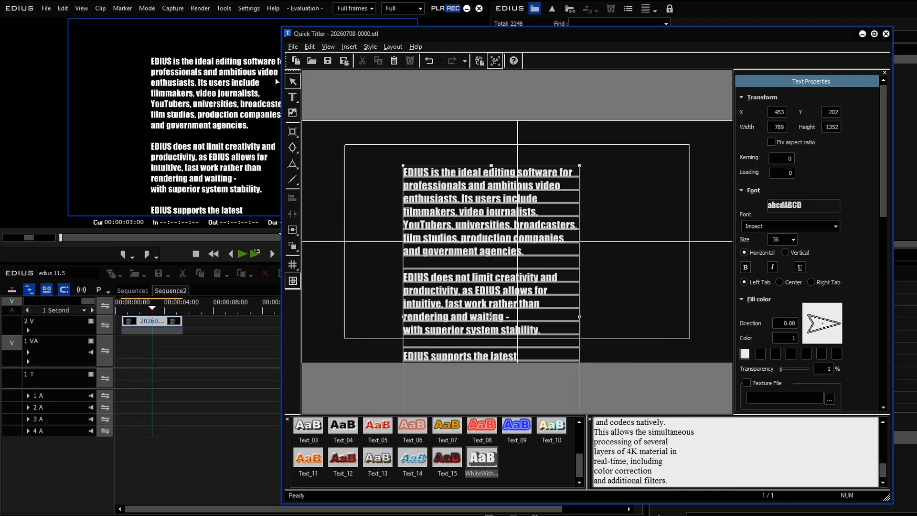
# - Move the text block to X 496, Y 101 and format it with a yellow fill and centre alignment
pyautogui.moveTo(496, 276); pyautogui.dragTo(506, 254)
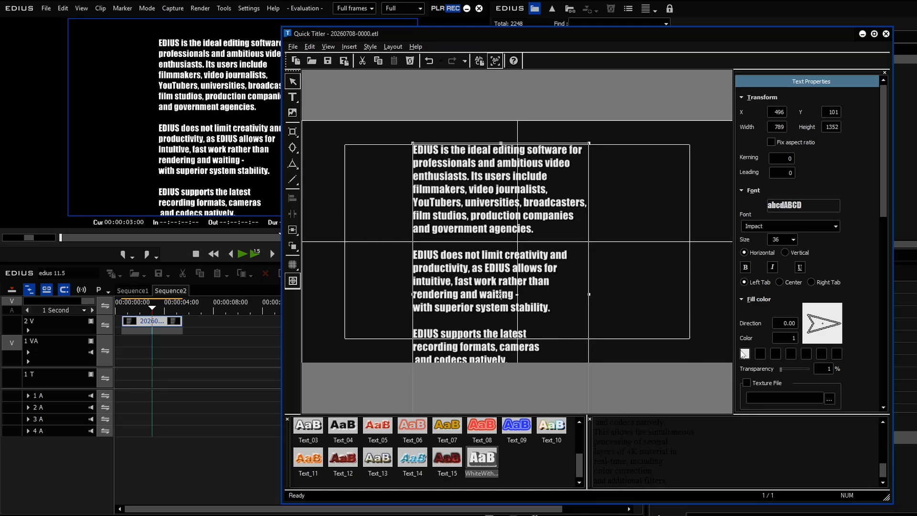
pyautogui.click(743, 353)
pyautogui.moveTo(465, 212); pyautogui.dragTo(460, 235)
pyautogui.click(600, 201)
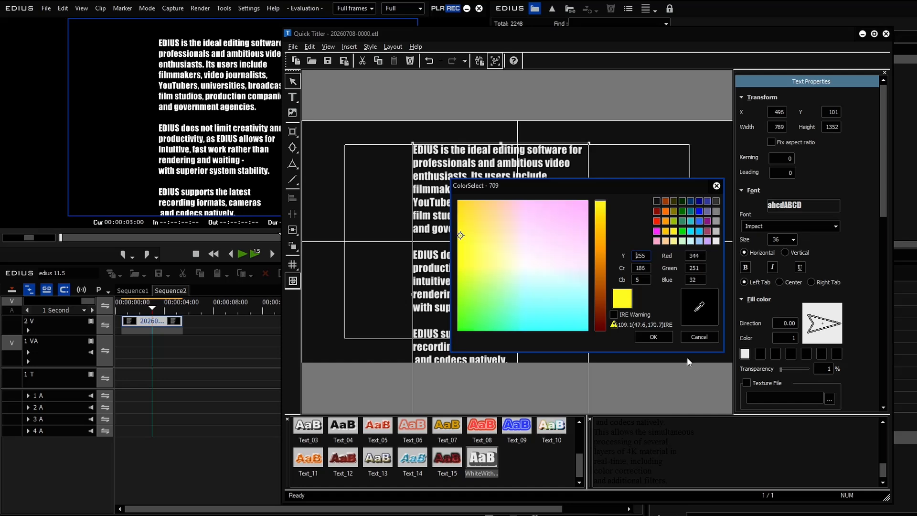
pyautogui.click(663, 336)
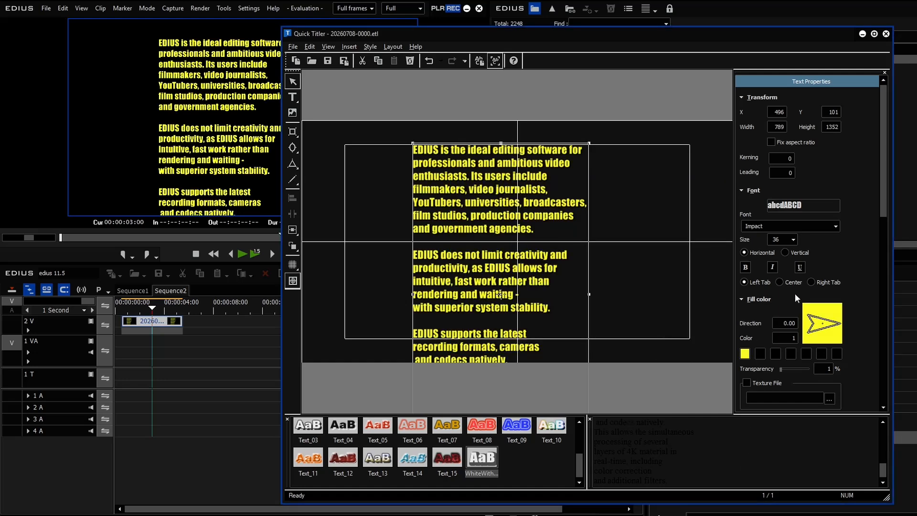
pyautogui.click(780, 282)
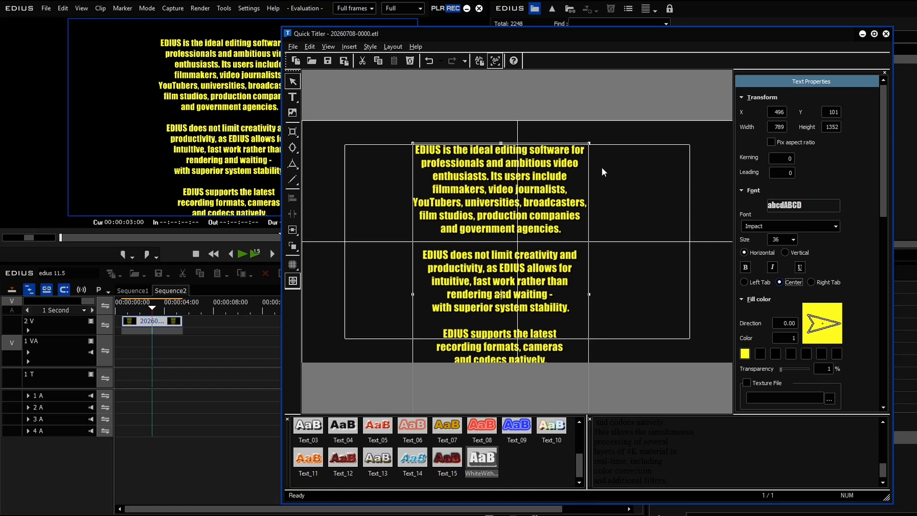
# - Set the title type to Roll (from bottom), then close Quick Titler and save the title
pyautogui.click(646, 154)
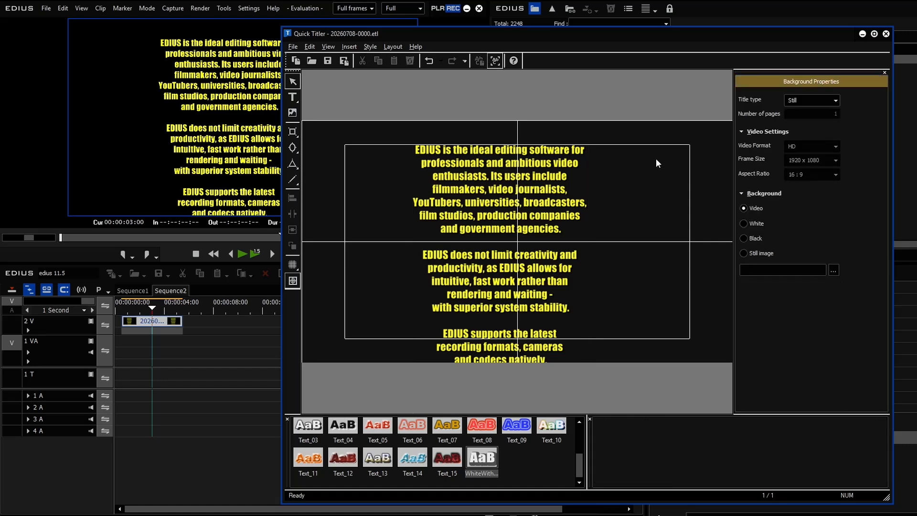
pyautogui.click(499, 170)
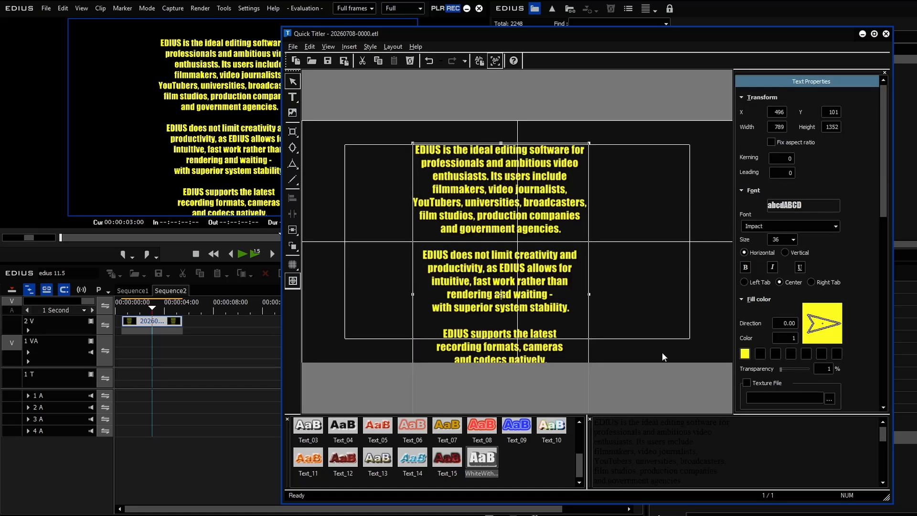
pyautogui.click(659, 225)
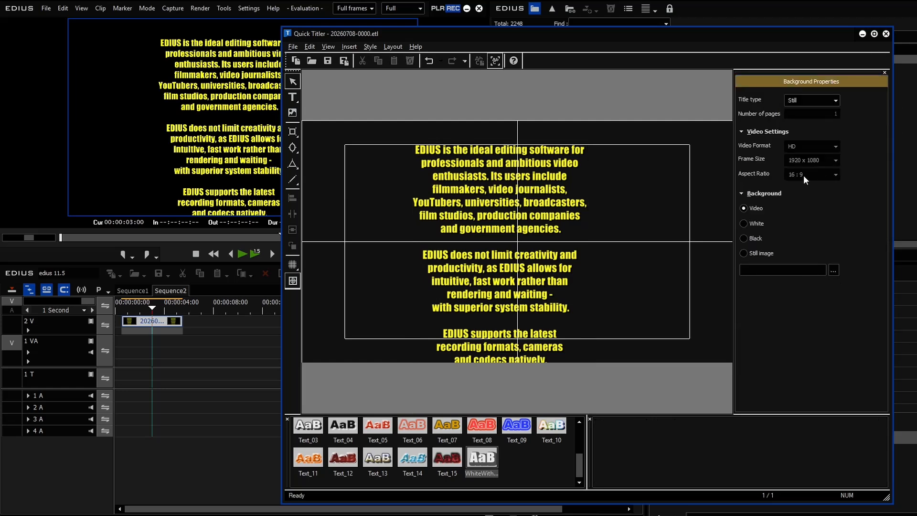
pyautogui.click(810, 97)
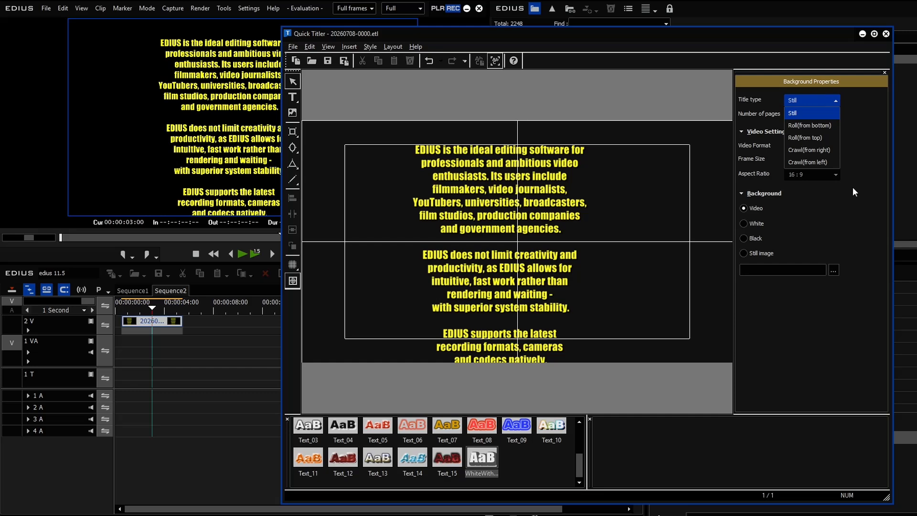
pyautogui.click(807, 123)
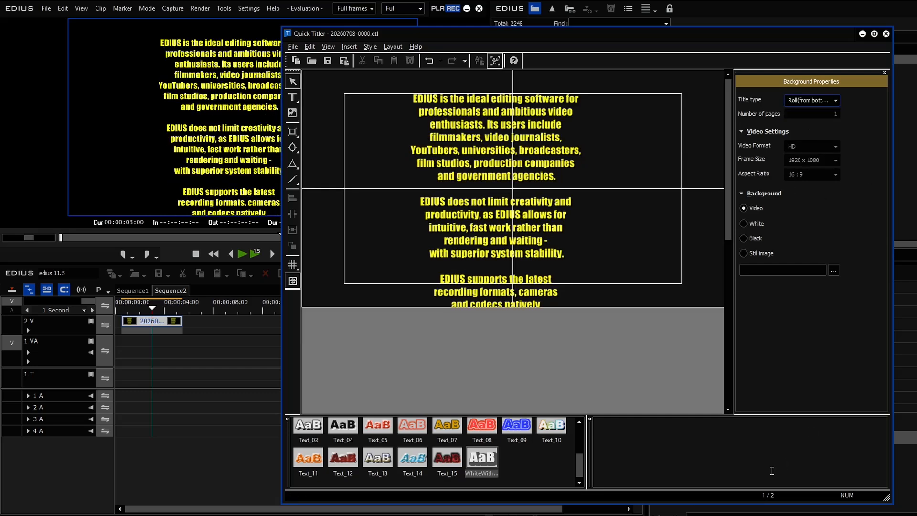
pyautogui.click(885, 34)
pyautogui.click(547, 284)
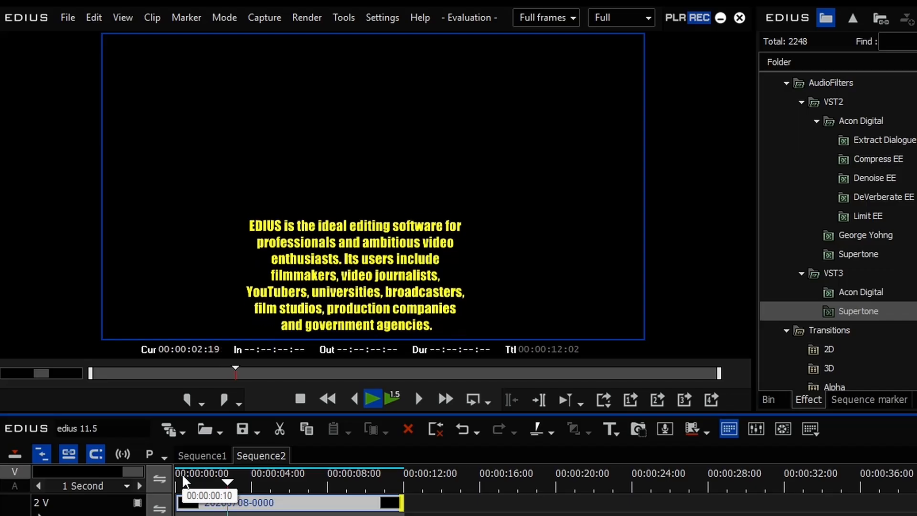
# - Play back the rolling title and extend its clip on the 2 V track to about 20 seconds
pyautogui.press('space')
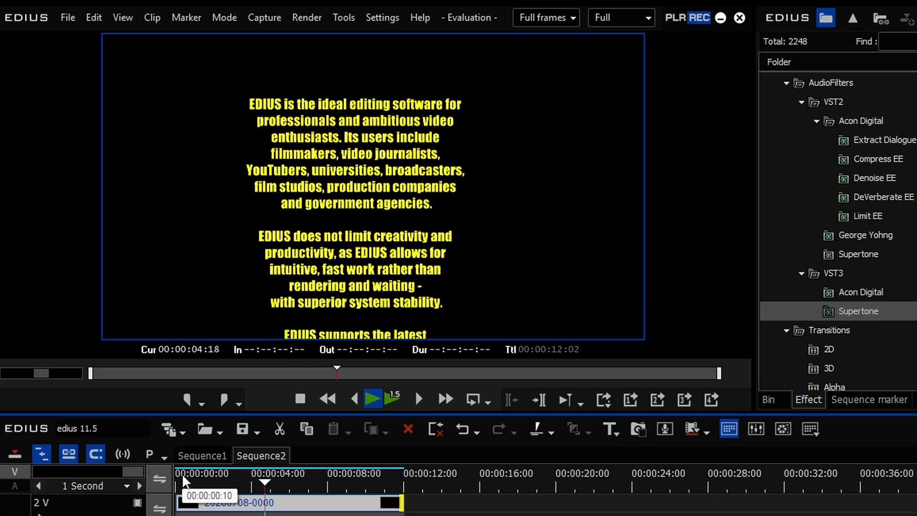
pyautogui.press('space')
pyautogui.moveTo(411, 504); pyautogui.dragTo(553, 504)
pyautogui.press('space')
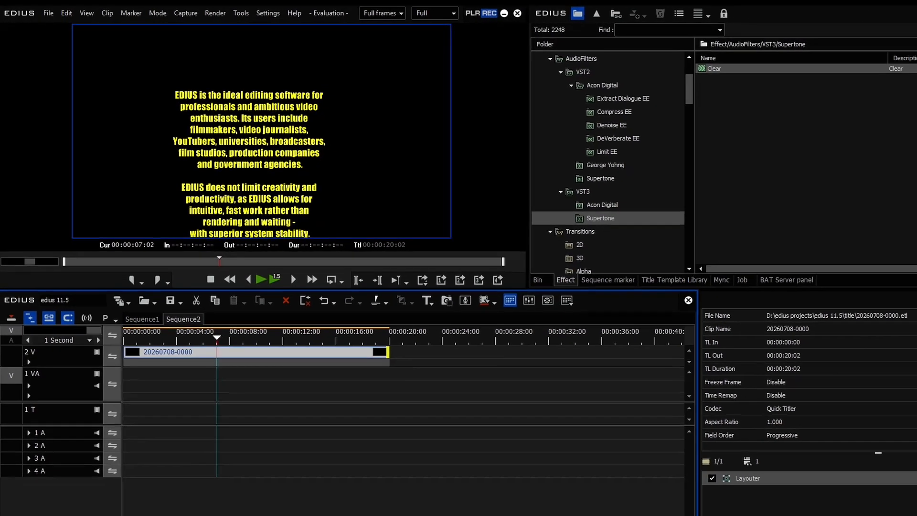
# - Open the title clip's Layouter settings at the Stretch and Rotate parameters
pyautogui.click(661, 424)
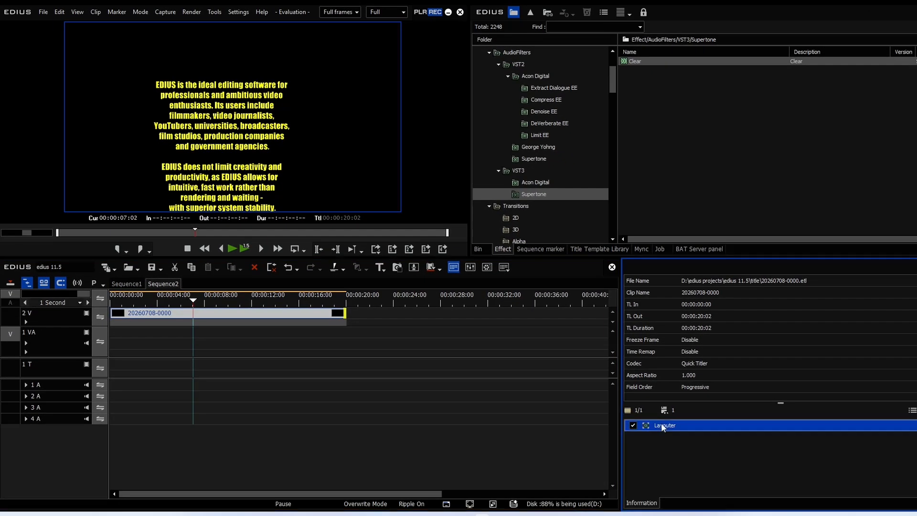
pyautogui.doubleClick(662, 424)
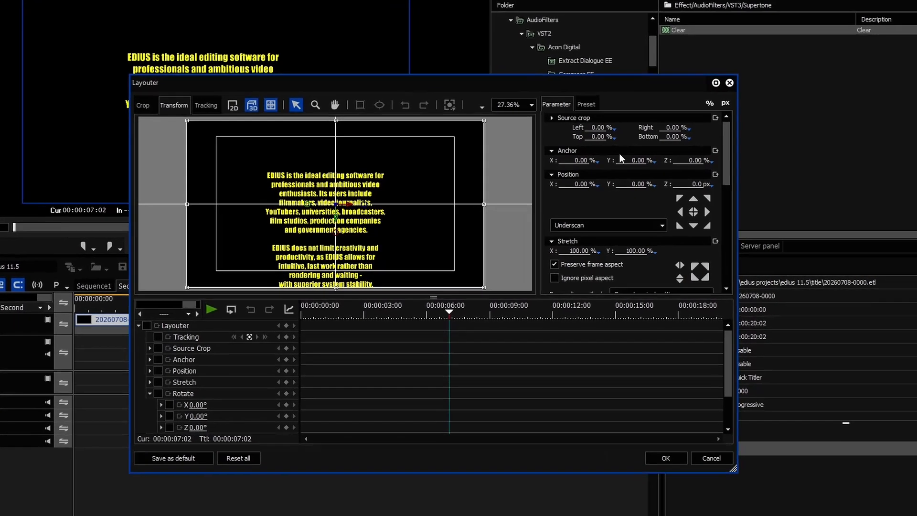
pyautogui.scroll(-3, 651, 171)
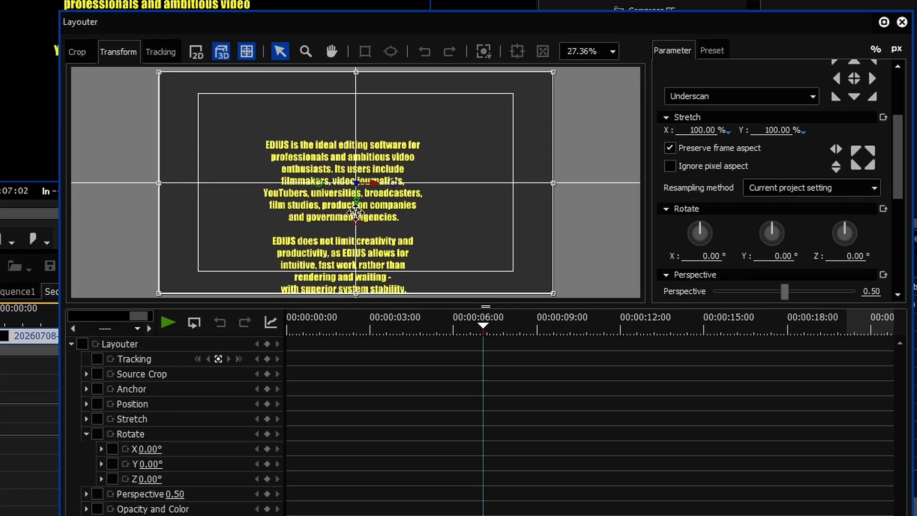
# - Try rotating the title to X -9.50°, Y 1.80° and Z 3.40°, and reset the rotation
pyautogui.moveTo(712, 263); pyautogui.dragTo(745, 297)
pyautogui.moveTo(773, 255); pyautogui.dragTo(863, 224)
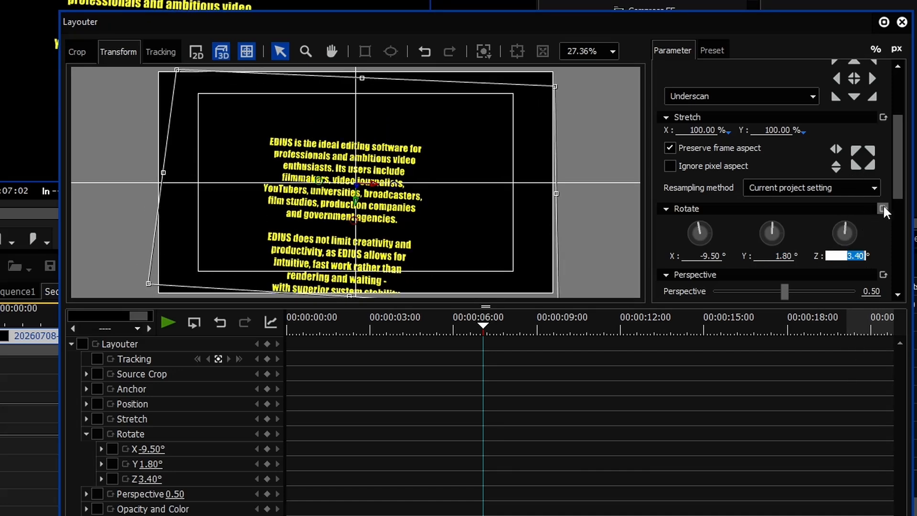
pyautogui.click(883, 209)
# - Tilt the title to -61° around X and move it to position X -1.78%, Y -4.69%, Z -469.1 px
pyautogui.moveTo(711, 264); pyautogui.dragTo(711, 294)
pyautogui.moveTo(300, 327); pyautogui.dragTo(339, 325)
pyautogui.moveTo(900, 184); pyautogui.dragTo(902, 137)
pyautogui.moveTo(857, 156); pyautogui.dragTo(829, 512)
pyautogui.moveTo(343, 236); pyautogui.dragTo(337, 180)
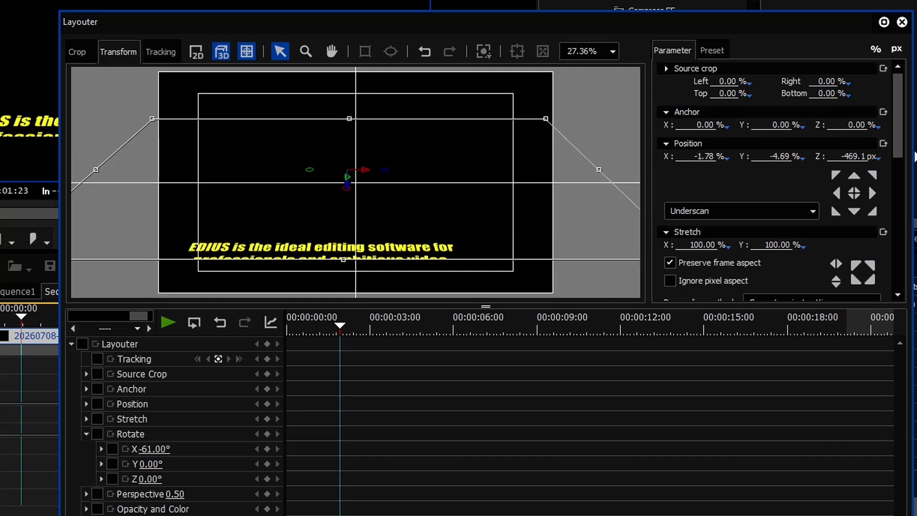
# - Bring the tilted title further forward along the Z axis and adjust its horizontal position, checking it at different points of the timeline
pyautogui.moveTo(857, 148); pyautogui.dragTo(836, 434)
pyautogui.moveTo(451, 208); pyautogui.dragTo(475, 211)
pyautogui.moveTo(317, 322); pyautogui.dragTo(536, 297)
pyautogui.moveTo(861, 155); pyautogui.dragTo(837, 513)
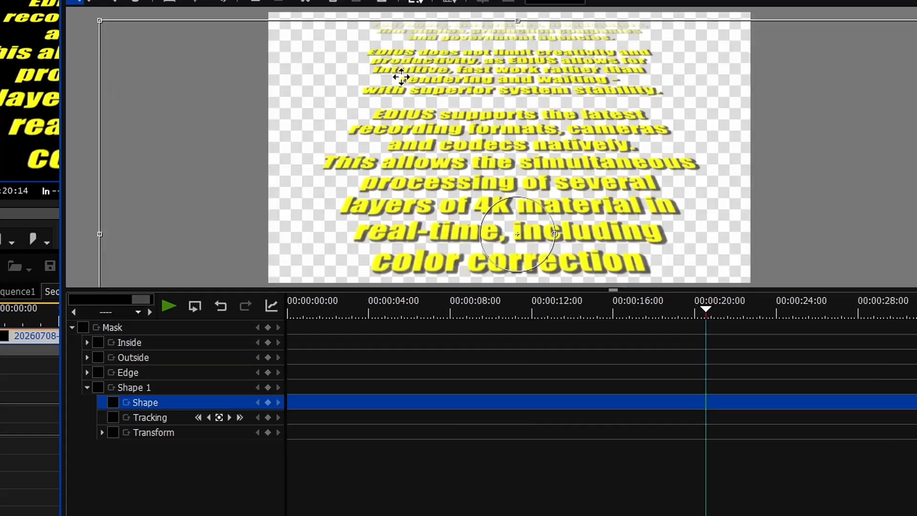
# - Go to 00:00:01:14 in the Mask timeline, move the Mask window off the preview and play the title
pyautogui.moveTo(428, 314); pyautogui.dragTo(320, 305)
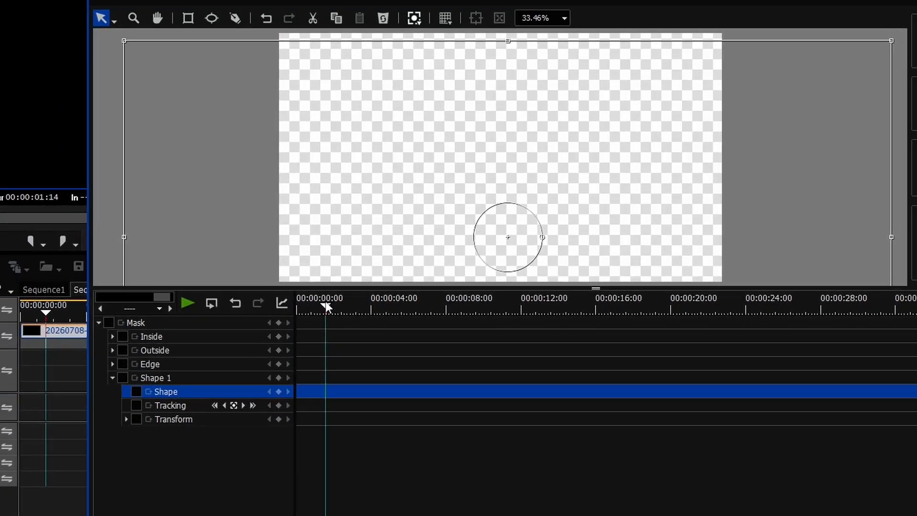
pyautogui.moveTo(345, 3); pyautogui.dragTo(664, 47)
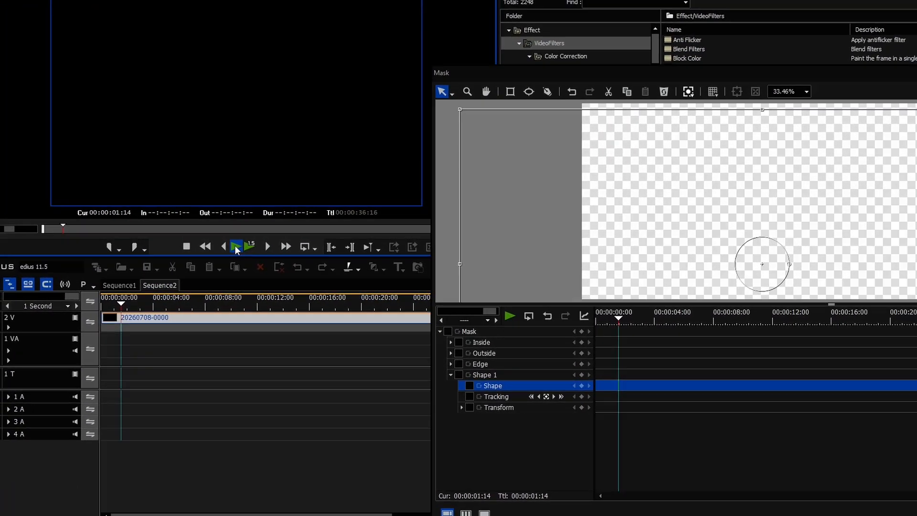
pyautogui.click(240, 247)
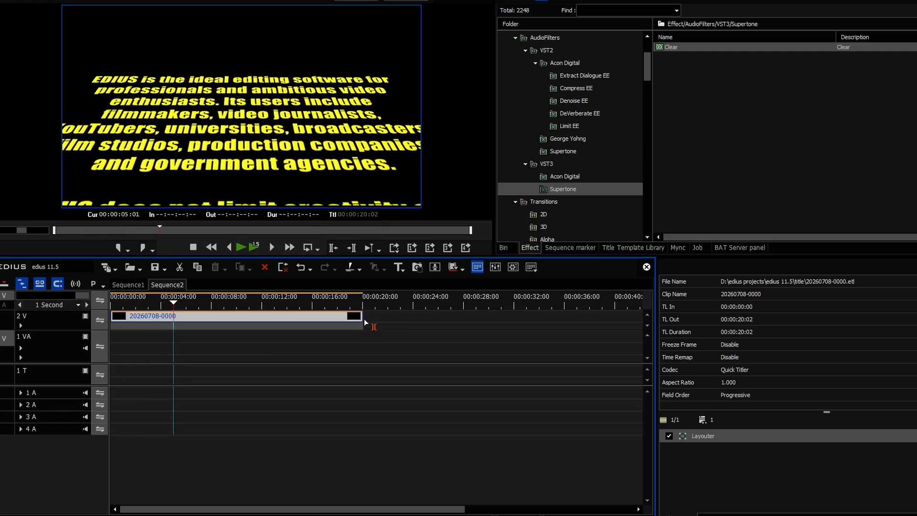
# - Lengthen the title clip on the timeline to 00:00:36:16 and play the roll to check its speed
pyautogui.moveTo(361, 318); pyautogui.dragTo(569, 332)
pyautogui.press('space')
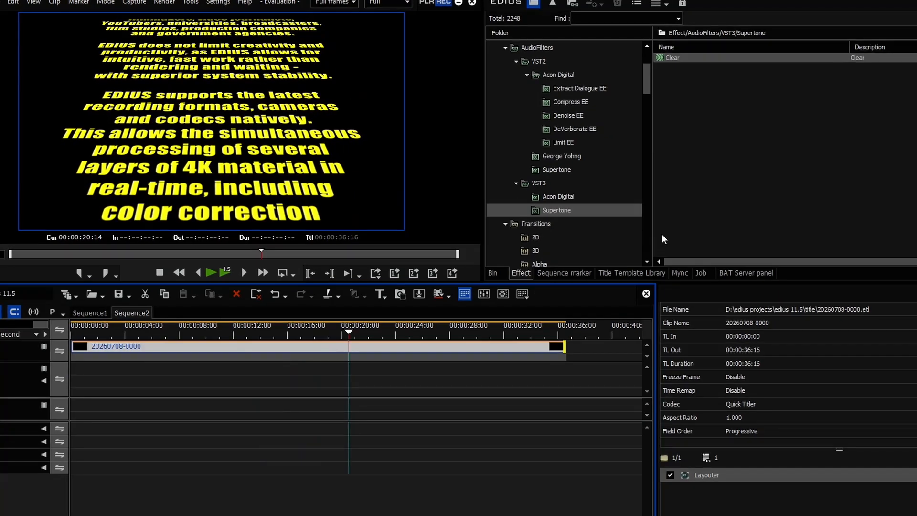
# - Apply the Mask video filter to the title clip and open its settings
pyautogui.scroll(3, 735, 139)
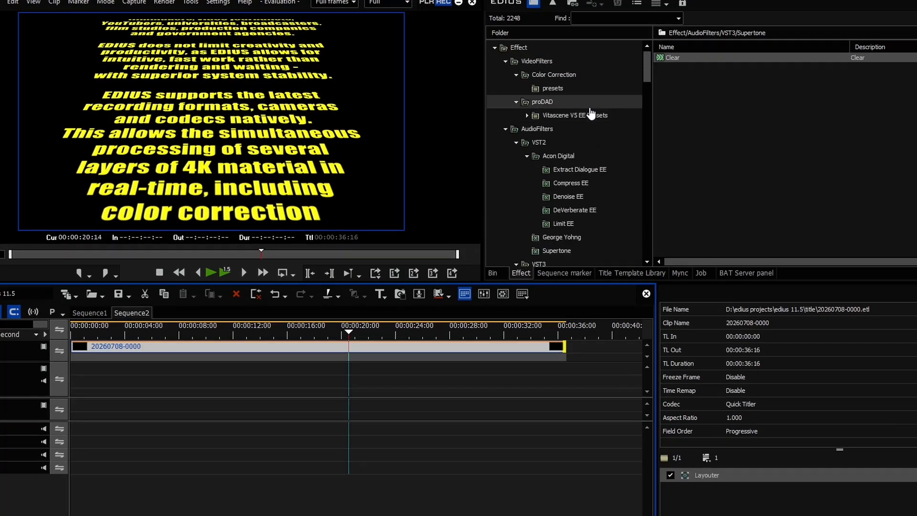
pyautogui.click(527, 62)
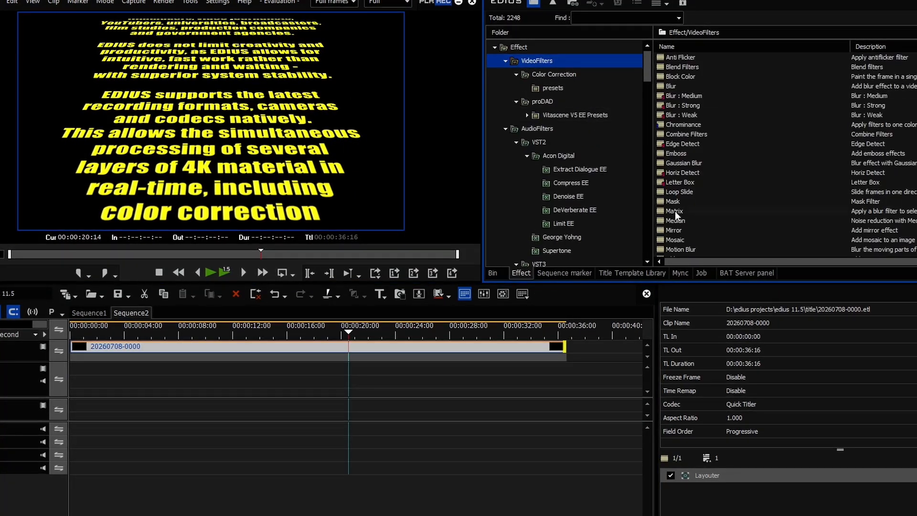
pyautogui.moveTo(672, 201); pyautogui.dragTo(494, 356)
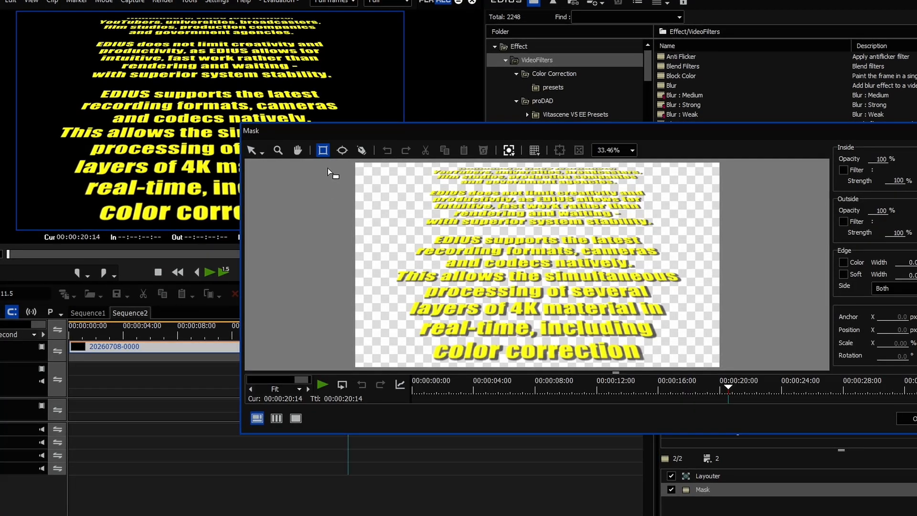
# - Draw a rectangular mask over the title, scale it to 122.15% and place it at X 29.9 px, Y 343.7 px
pyautogui.moveTo(328, 167); pyautogui.dragTo(845, 435)
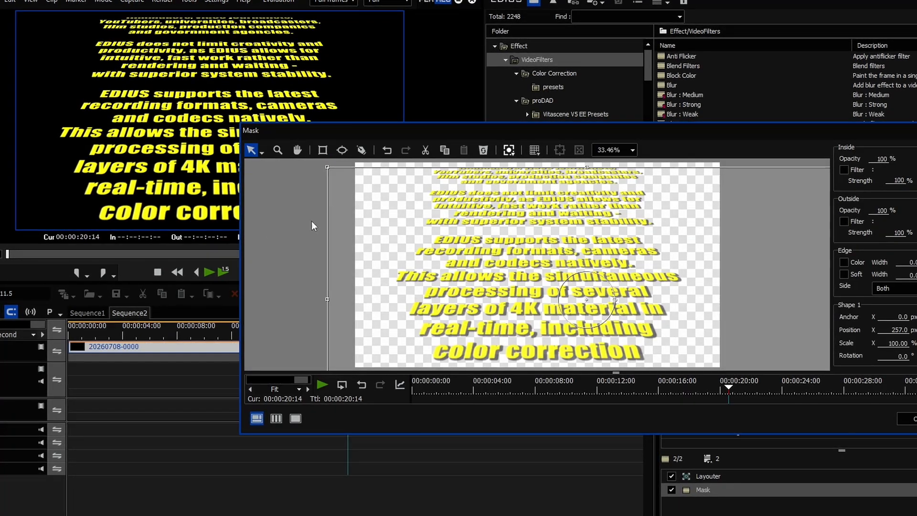
pyautogui.moveTo(327, 299); pyautogui.dragTo(269, 300)
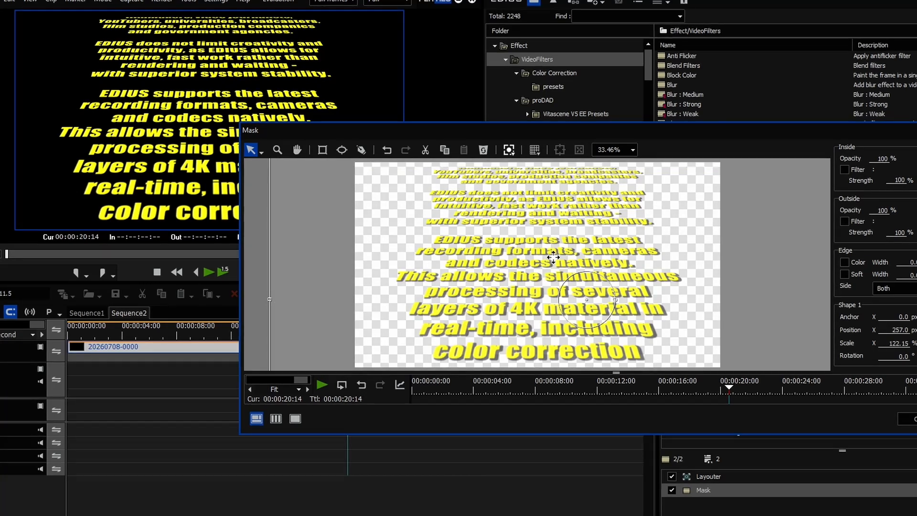
pyautogui.moveTo(554, 257); pyautogui.dragTo(534, 288)
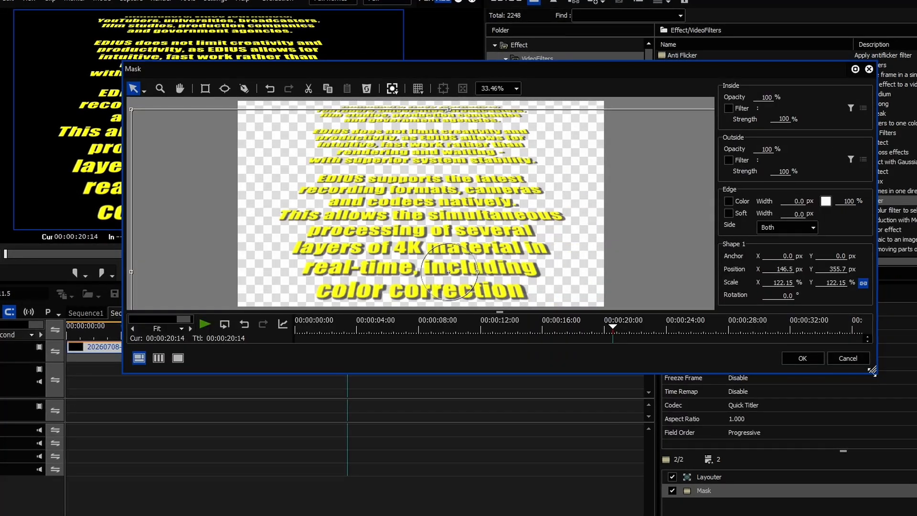
pyautogui.moveTo(872, 370); pyautogui.dragTo(916, 515)
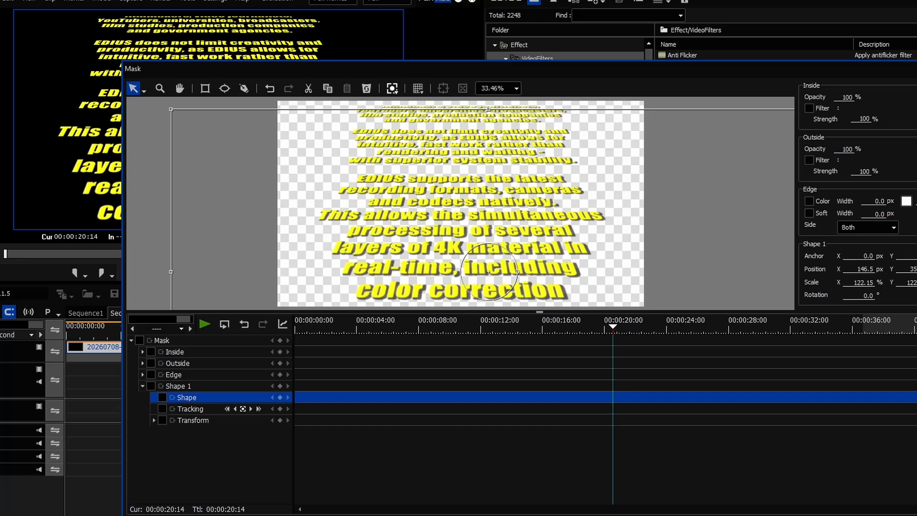
pyautogui.moveTo(701, 202); pyautogui.dragTo(679, 200)
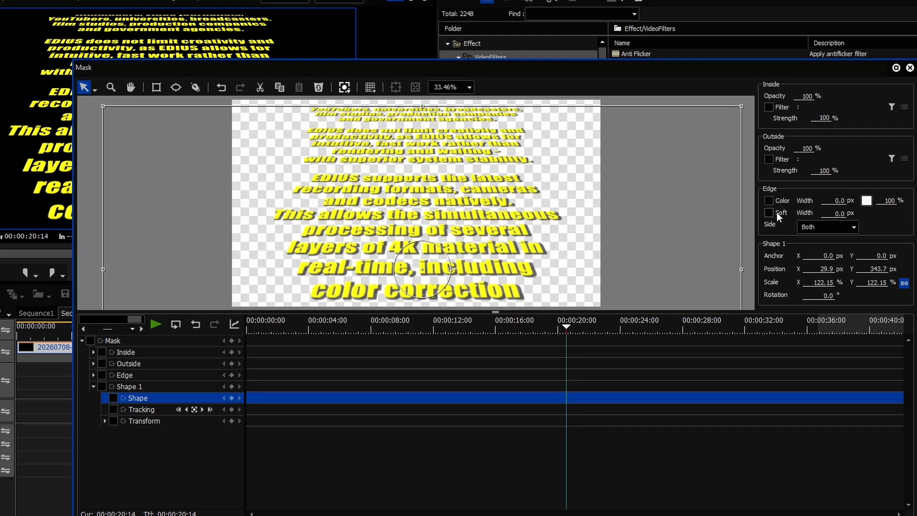
# - Enable a soft edge on the mask, increase its width and set the outside opacity to 0%
pyautogui.click(769, 213)
pyautogui.moveTo(809, 148); pyautogui.dragTo(814, 359)
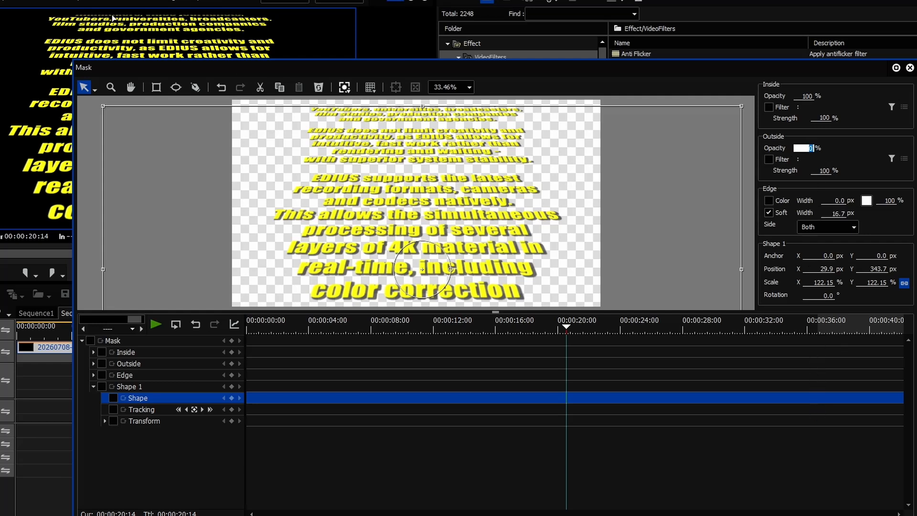
pyautogui.click(841, 213)
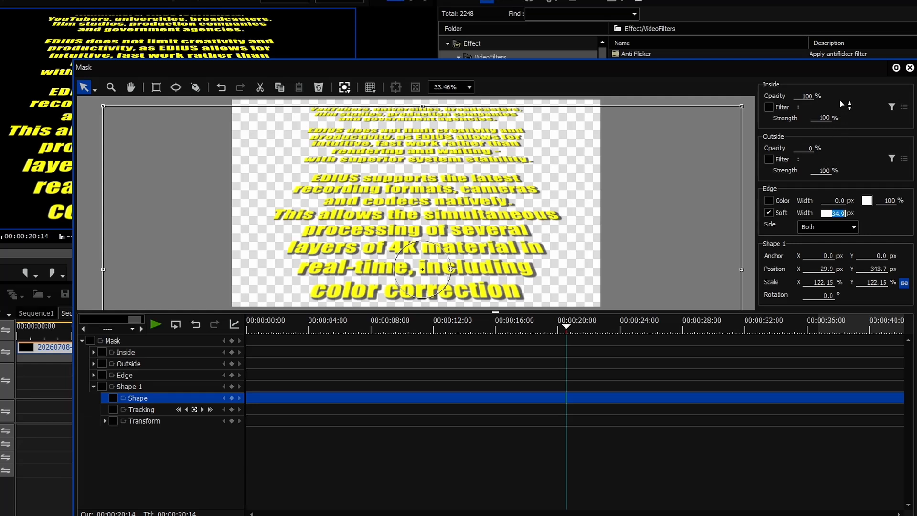
pyautogui.moveTo(838, 213); pyautogui.dragTo(444, 279)
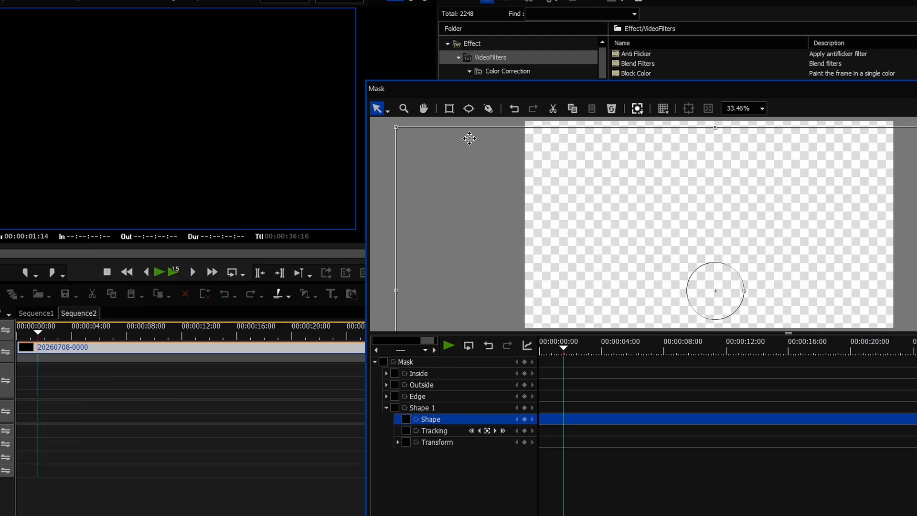
# - Play the masked title from near its start and scrub through the timeline to check the fade toward the distance
pyautogui.click(160, 271)
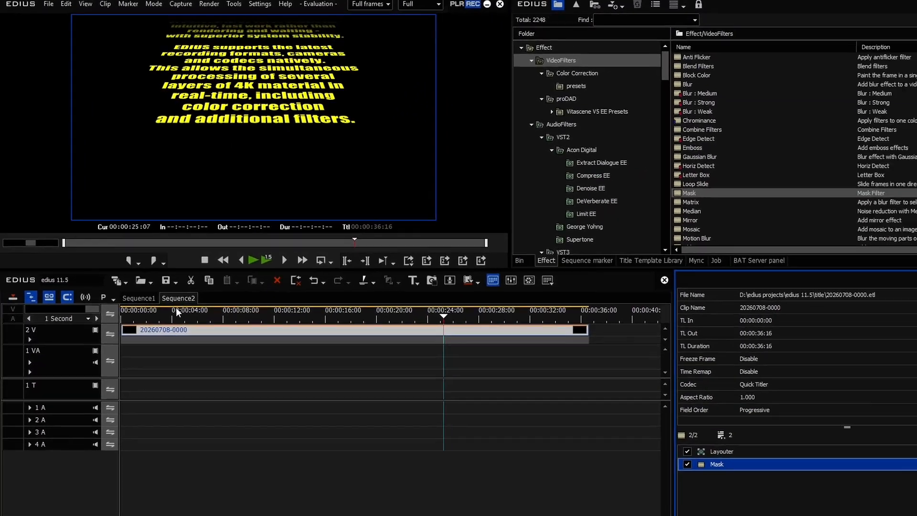
pyautogui.moveTo(175, 308); pyautogui.dragTo(383, 324)
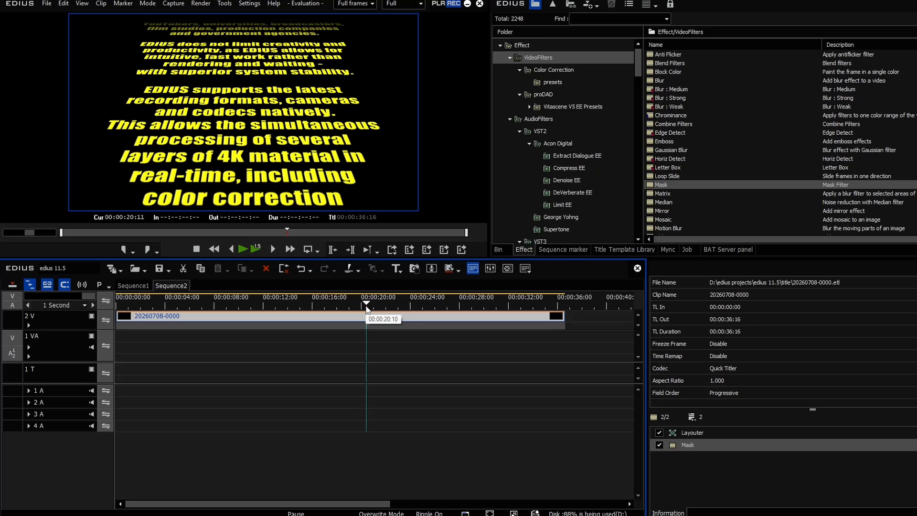
# - Mark the timeline from 00:00:42:12 to 00:01:12:23 after the title and bring up the new clip types for the video track
pyautogui.moveTo(367, 309); pyautogui.dragTo(627, 306)
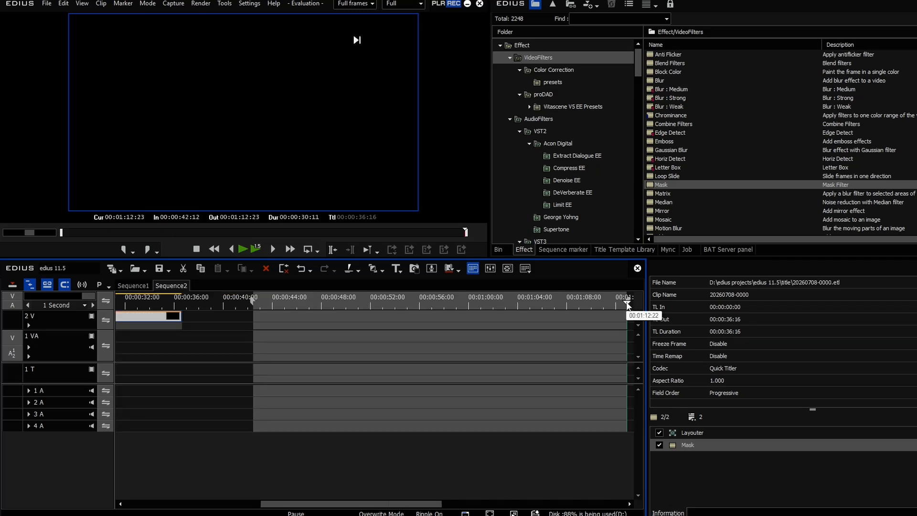
pyautogui.rightClick(325, 317)
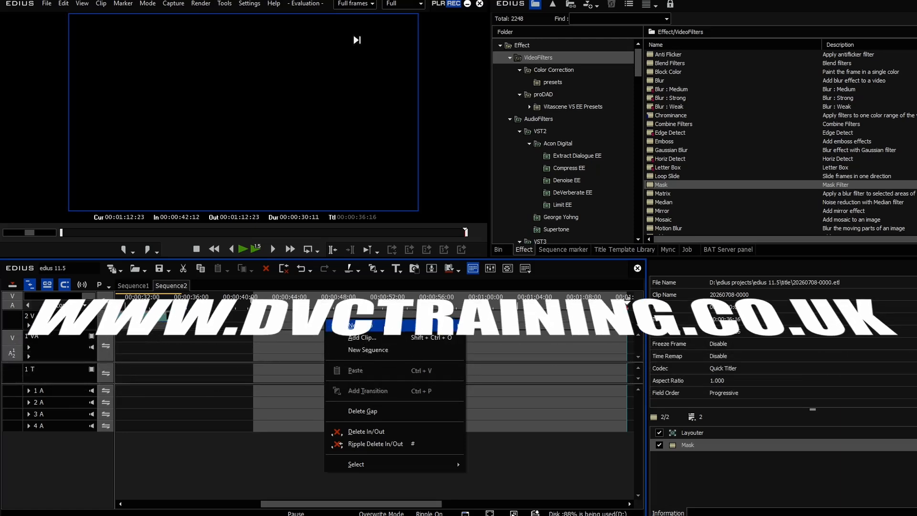
pyautogui.moveTo(363, 325)
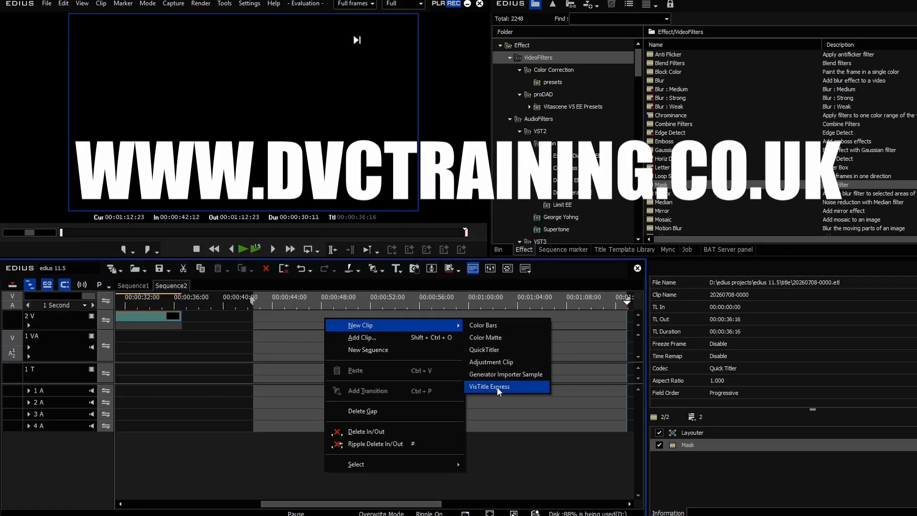